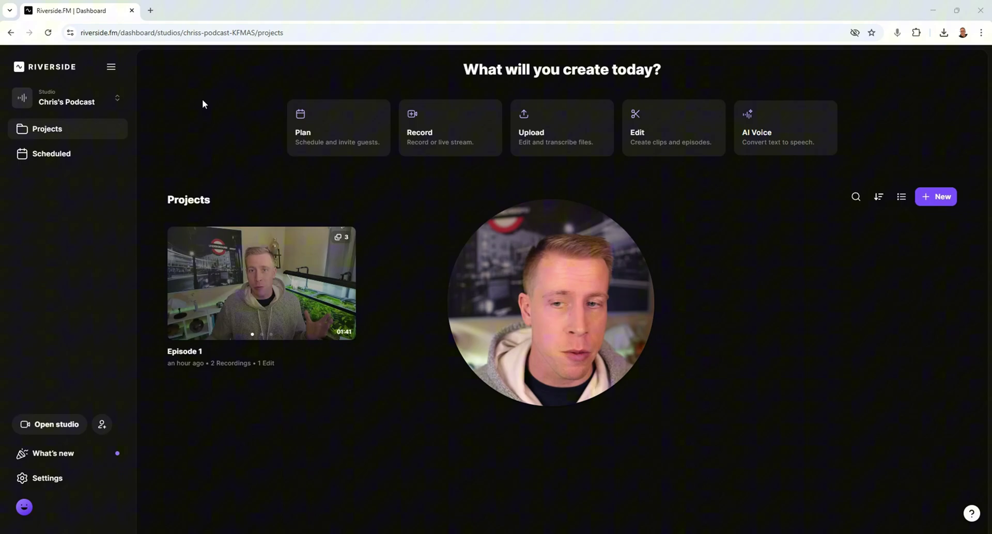
Stay in the current studio, open Episode 1, and edit its 18-second recording
{"action": "left_click", "coordinate": [62, 103]}
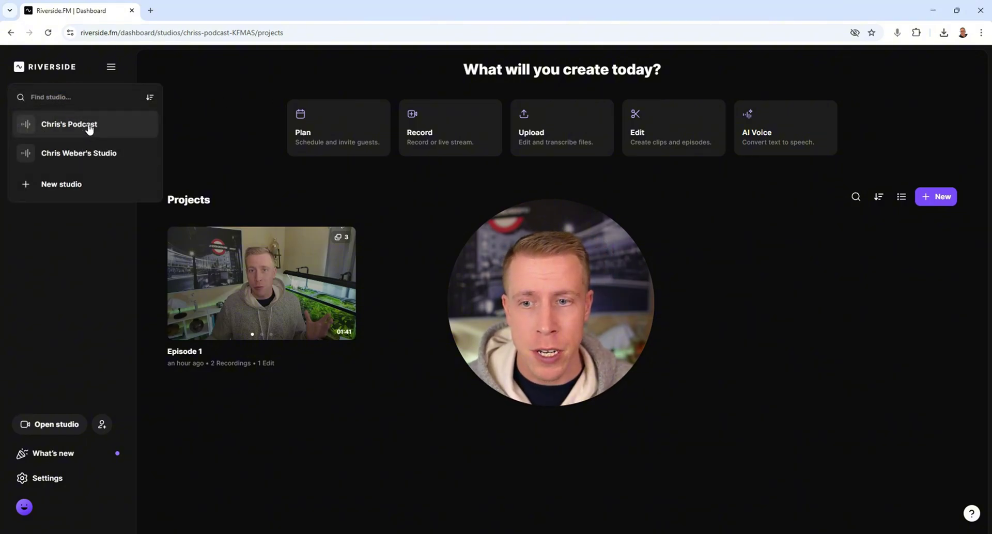
{"action": "left_click", "coordinate": [89, 129]}
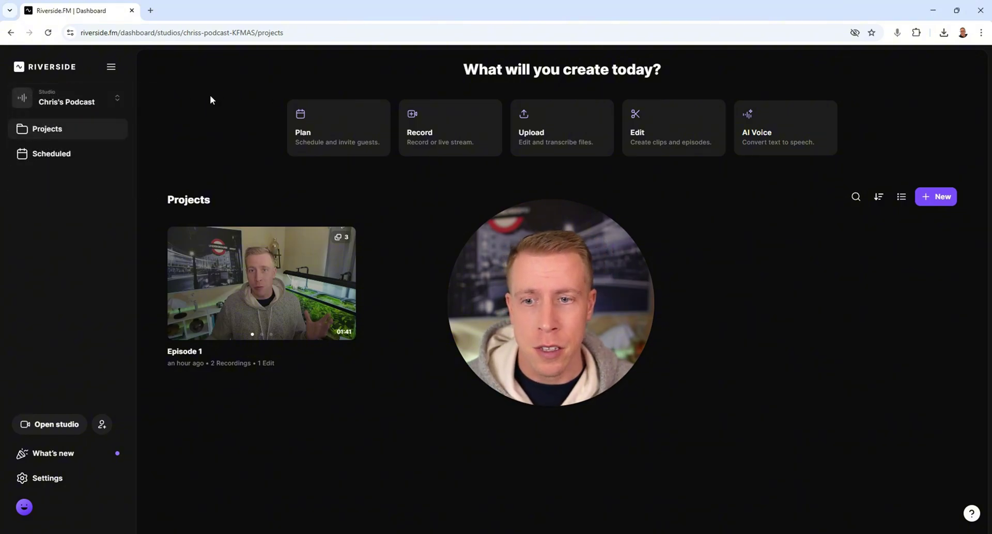
{"action": "left_click", "coordinate": [256, 282]}
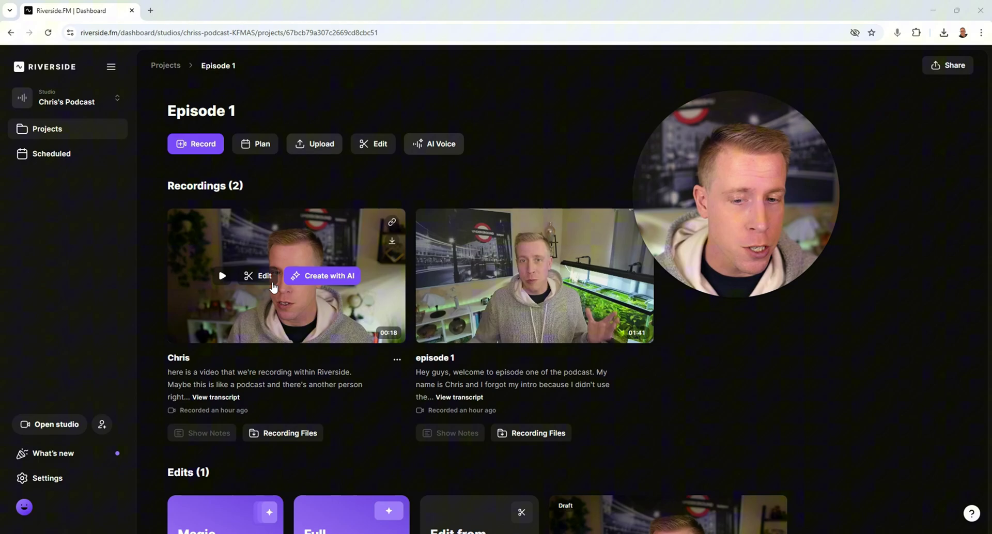
{"action": "left_click", "coordinate": [261, 277]}
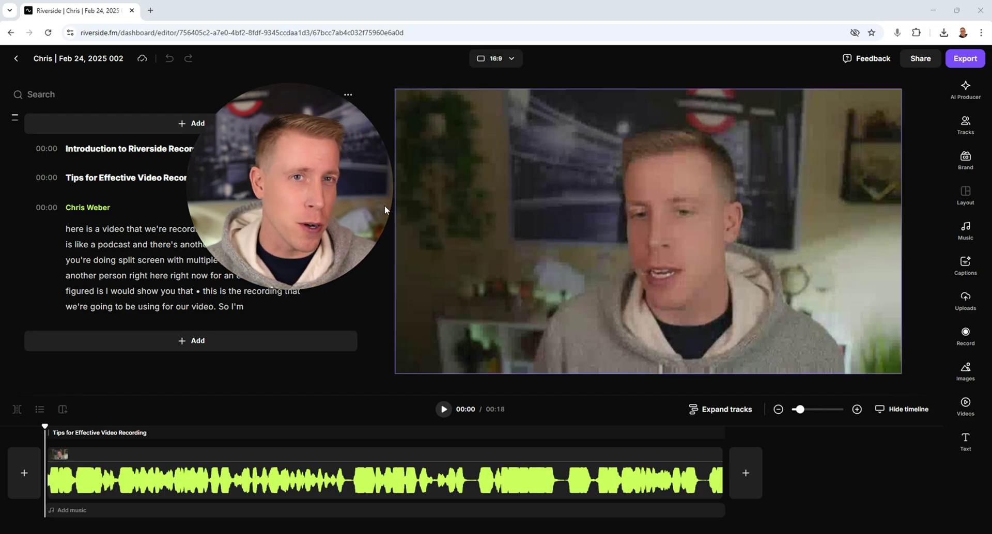
{"action": "mouse_move", "coordinate": [289, 275]}
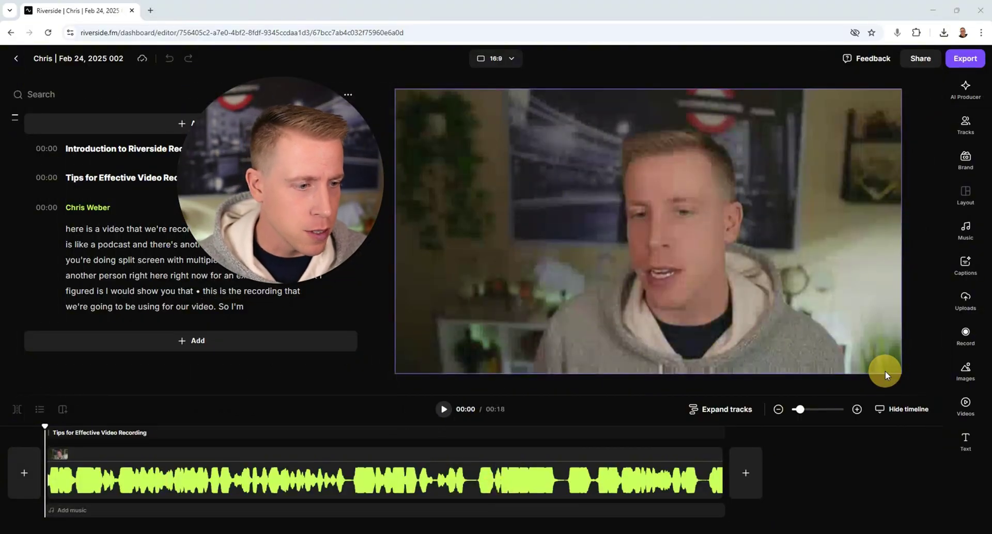
{"action": "left_click", "coordinate": [916, 382]}
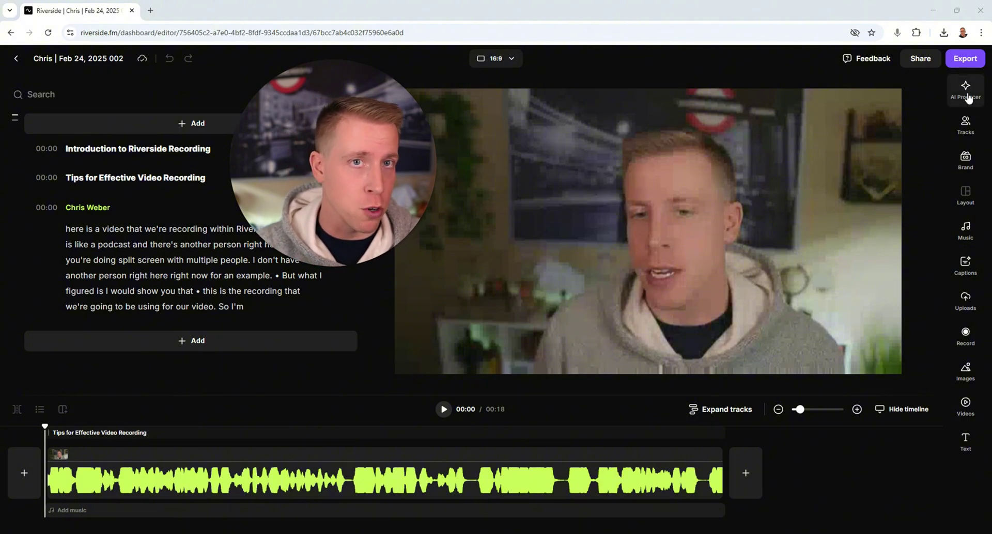
Apply the purple-background caption preset with the spoken word highlighted in yellow
{"action": "left_click", "coordinate": [966, 266]}
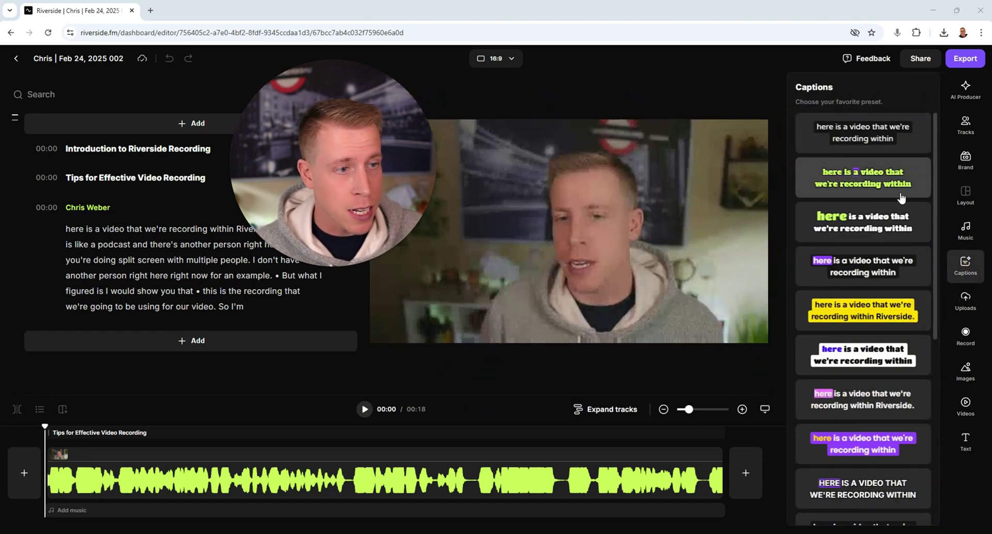
{"action": "scroll", "coordinate": [858, 362], "scroll_direction": "down", "scroll_amount": 5}
{"action": "scroll", "coordinate": [847, 364], "scroll_direction": "down", "scroll_amount": 2}
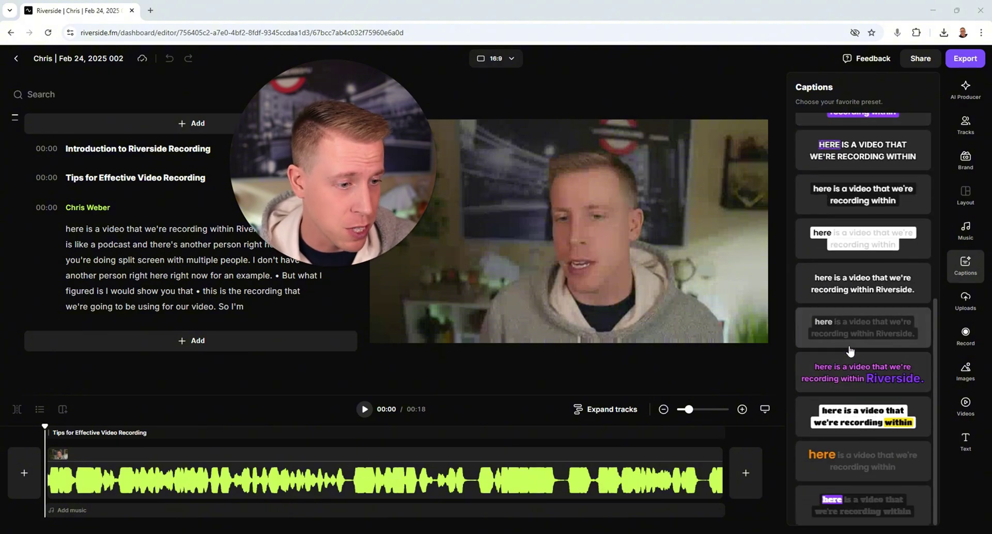
{"action": "scroll", "coordinate": [848, 366], "scroll_direction": "up", "scroll_amount": 5}
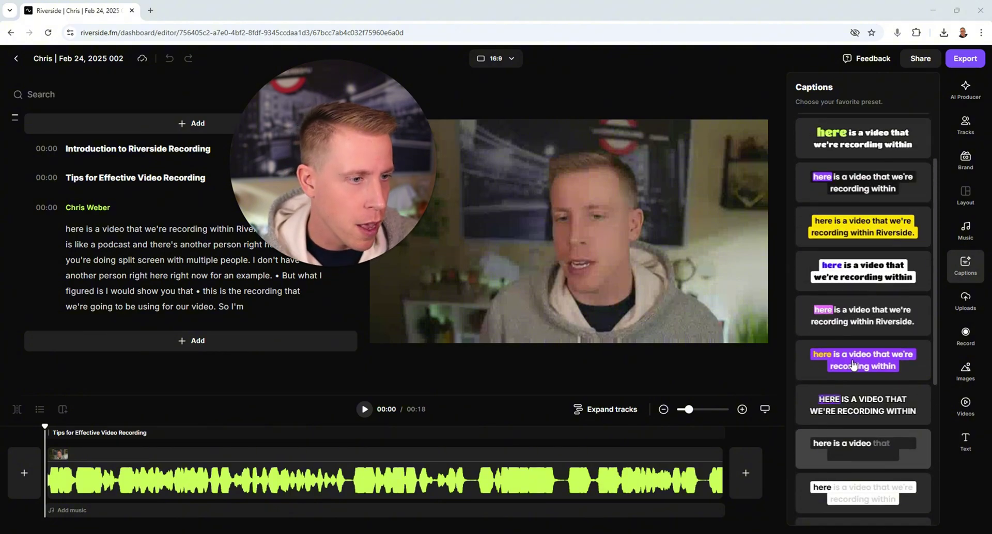
{"action": "left_click", "coordinate": [852, 365]}
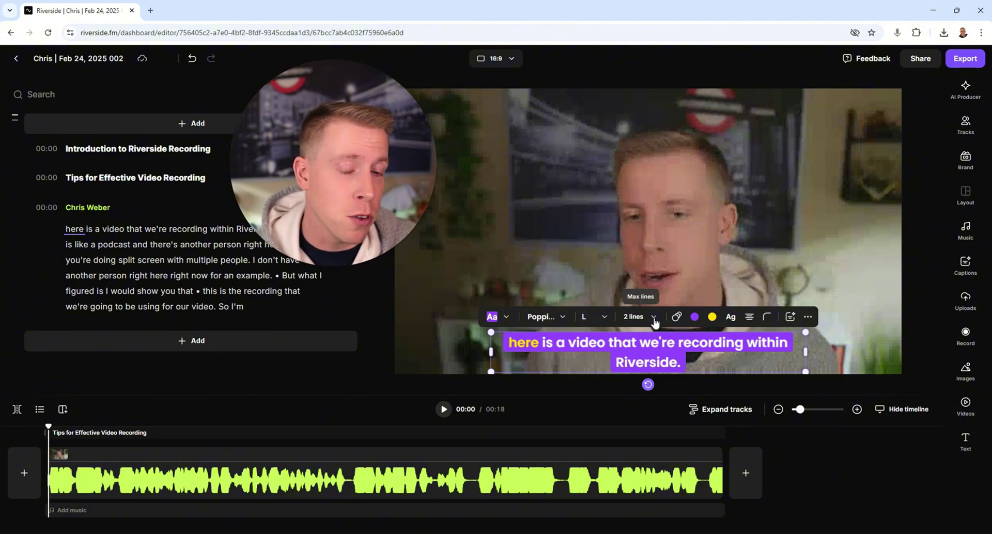
{"action": "left_click", "coordinate": [929, 364]}
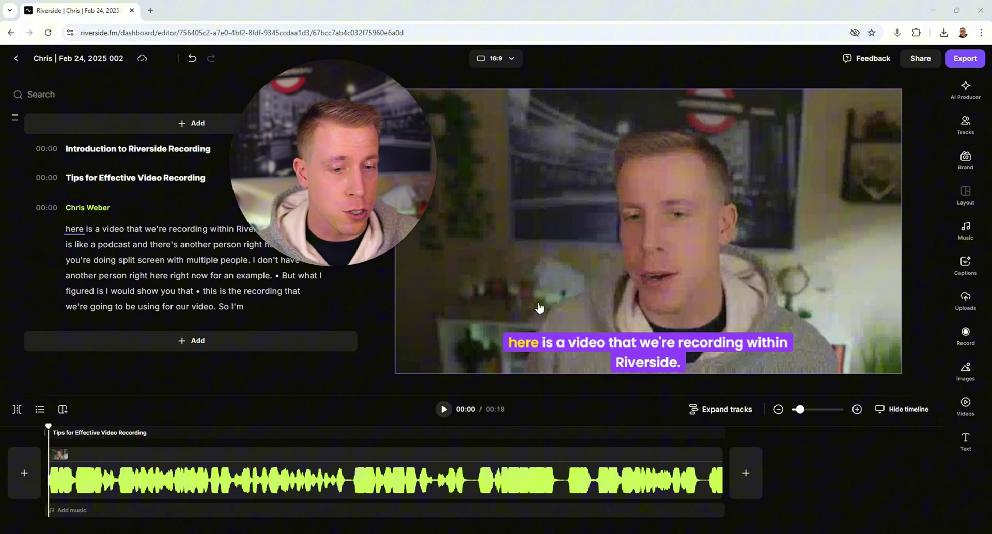
{"action": "left_click", "coordinate": [965, 59]}
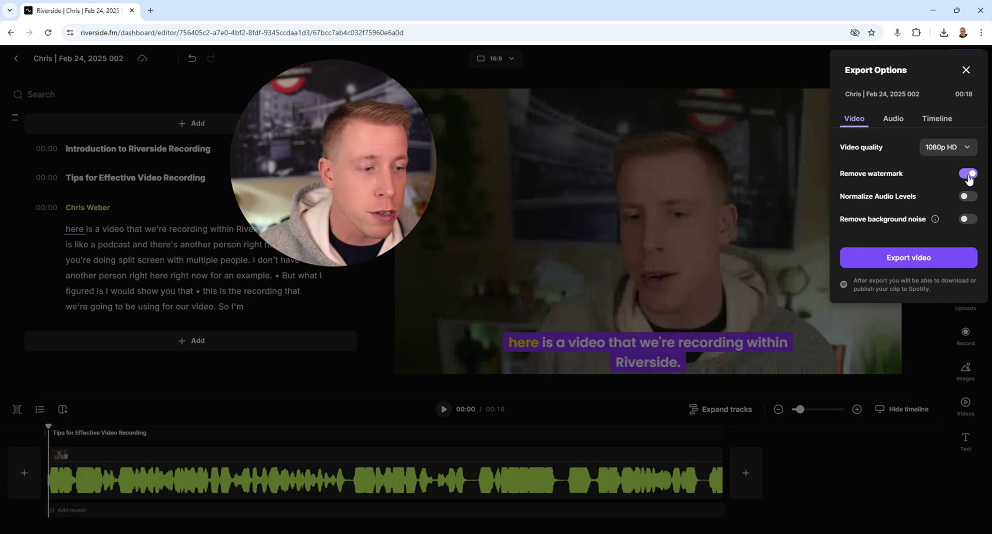
{"action": "left_click", "coordinate": [965, 71]}
{"action": "left_click", "coordinate": [140, 434]}
{"action": "left_click_drag", "start_coordinate": [50, 427], "coordinate": [147, 426]}
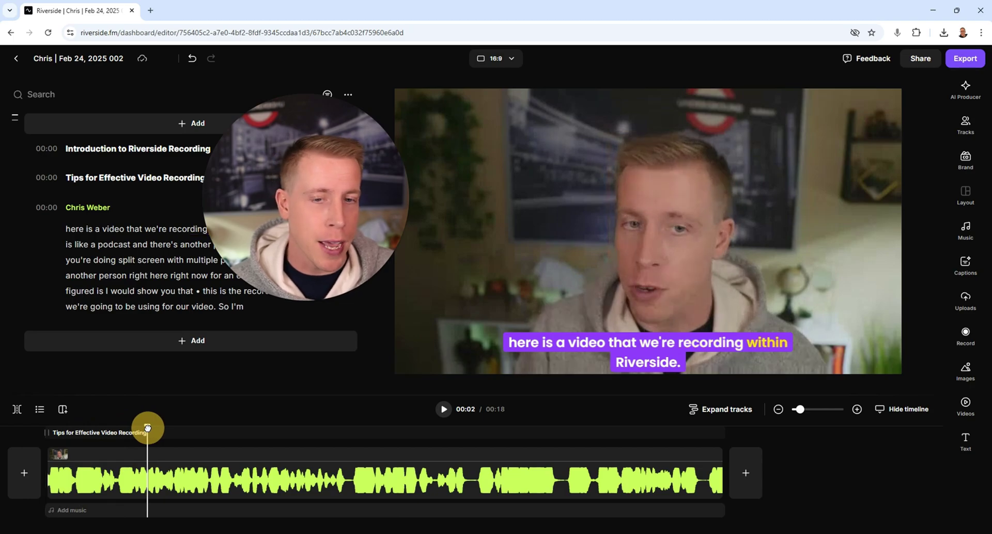
Return to the Episode 1 page and open the 18-second recording in a new edit
{"action": "left_click", "coordinate": [16, 59]}
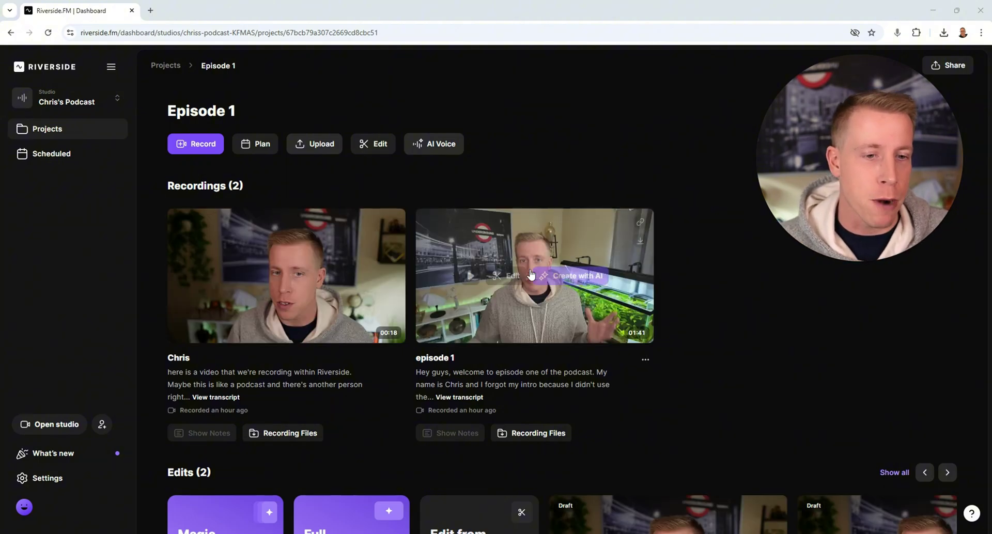
{"action": "mouse_move", "coordinate": [320, 279]}
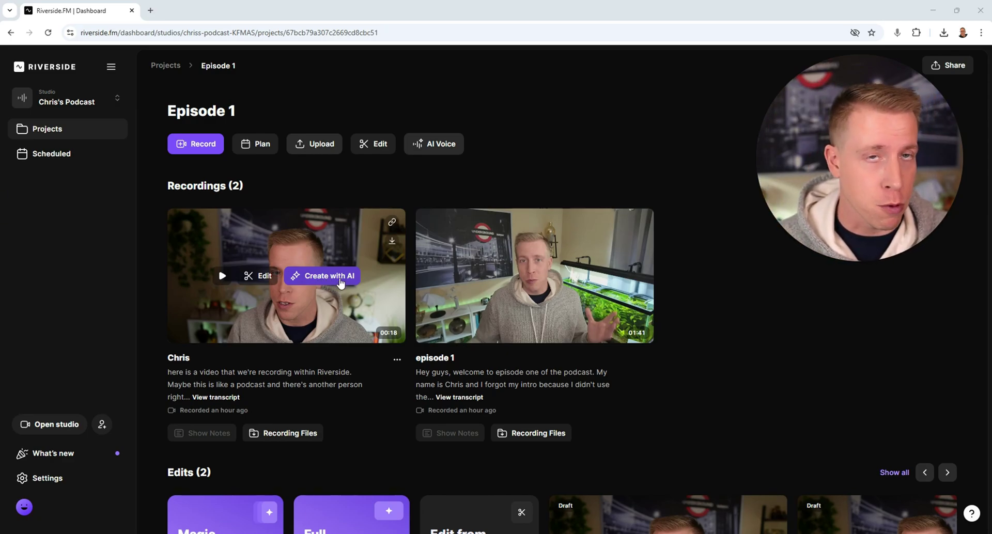
{"action": "left_click", "coordinate": [258, 276]}
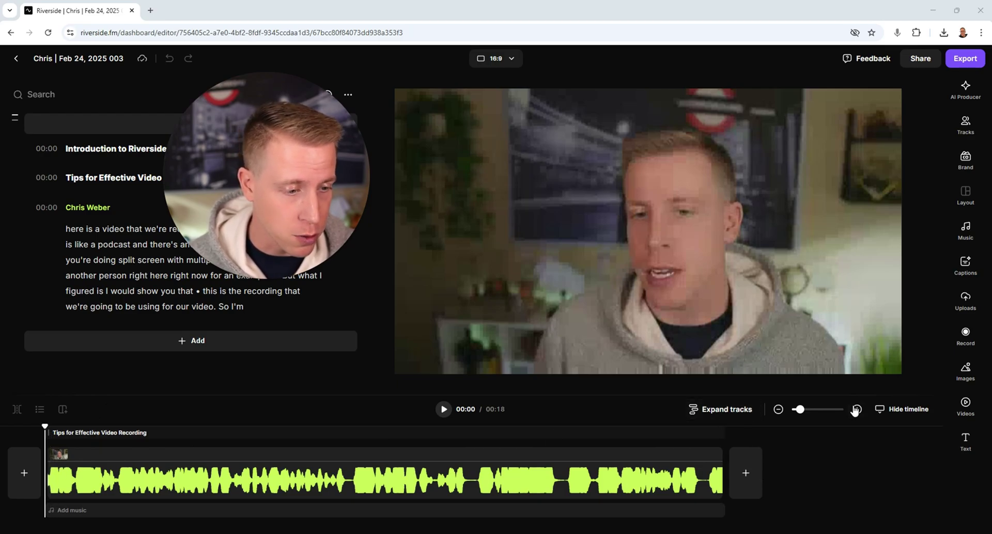
Zoom into the timeline and split the recording at about 0.75 s and 00:01 into three clips
{"action": "left_click_drag", "start_coordinate": [799, 409], "coordinate": [826, 412]}
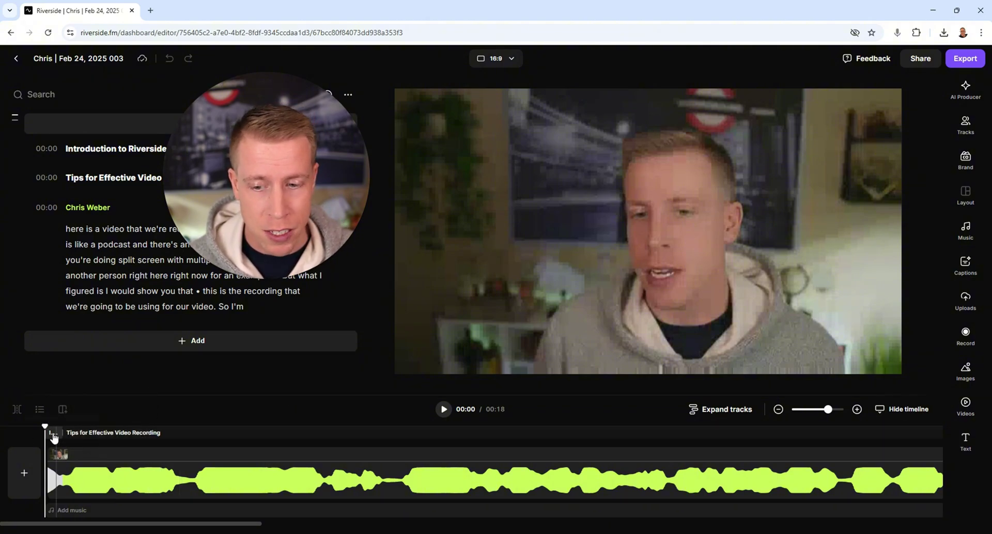
{"action": "left_click_drag", "start_coordinate": [45, 427], "coordinate": [177, 427]}
{"action": "left_click", "coordinate": [17, 409]}
{"action": "left_click", "coordinate": [182, 466]}
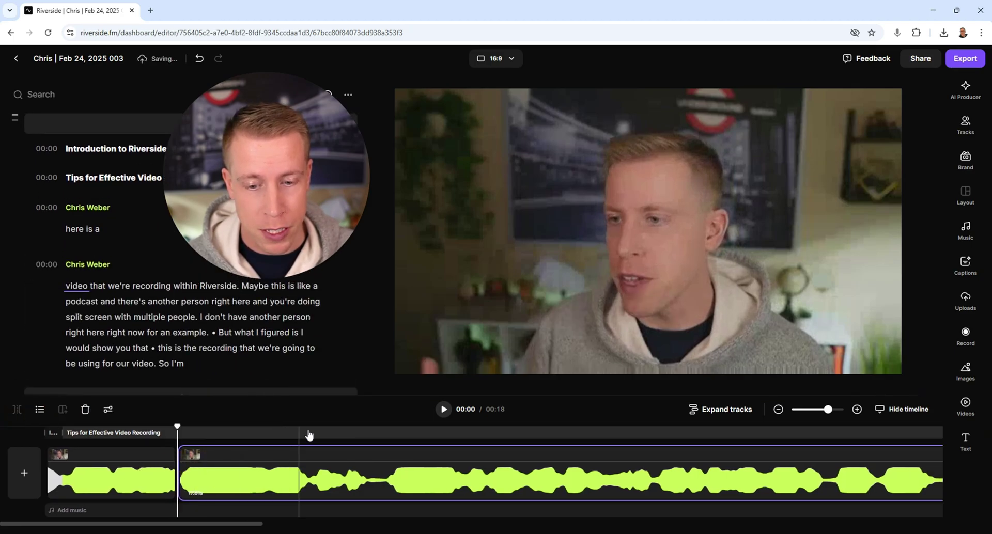
{"action": "left_click", "coordinate": [373, 440]}
{"action": "left_click", "coordinate": [17, 410]}
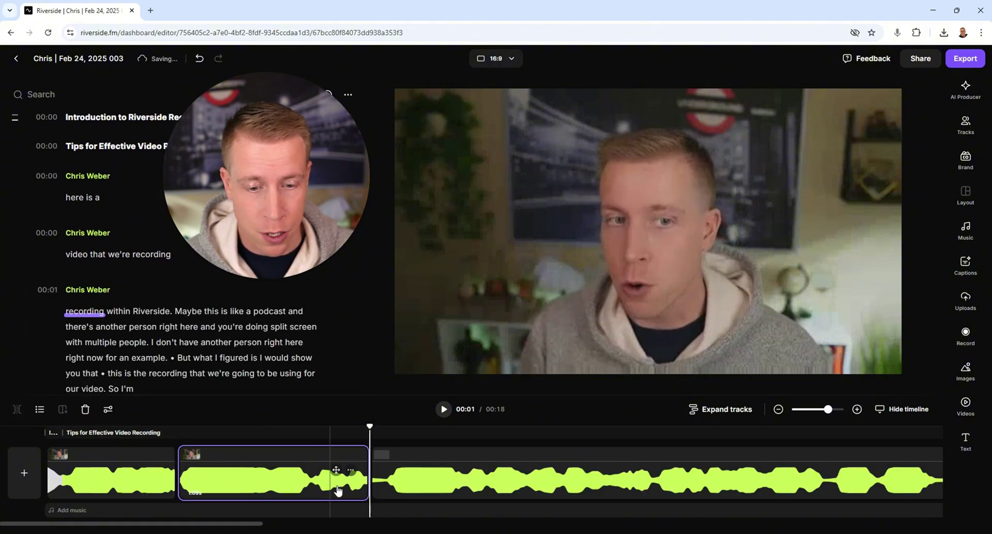
{"action": "left_click", "coordinate": [375, 483]}
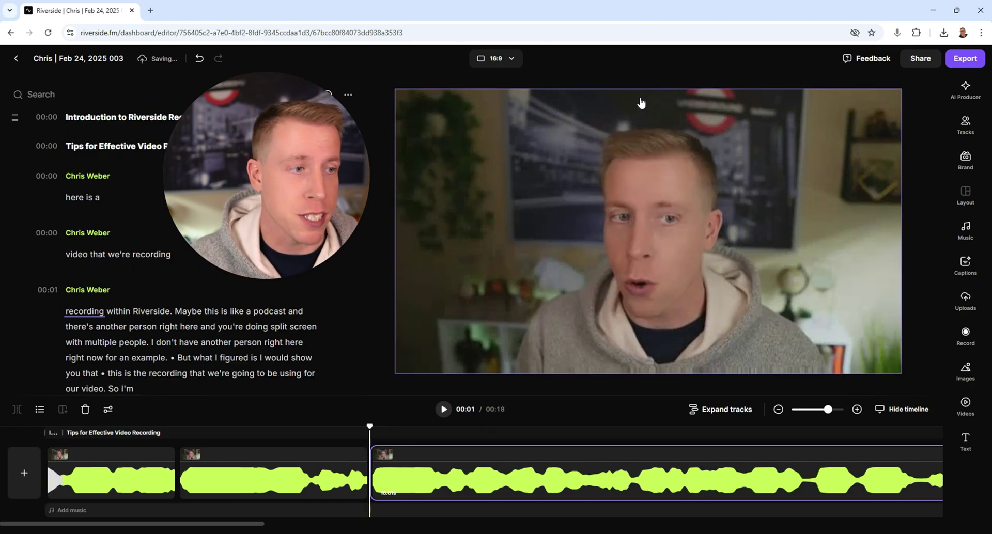
{"action": "left_click", "coordinate": [969, 158]}
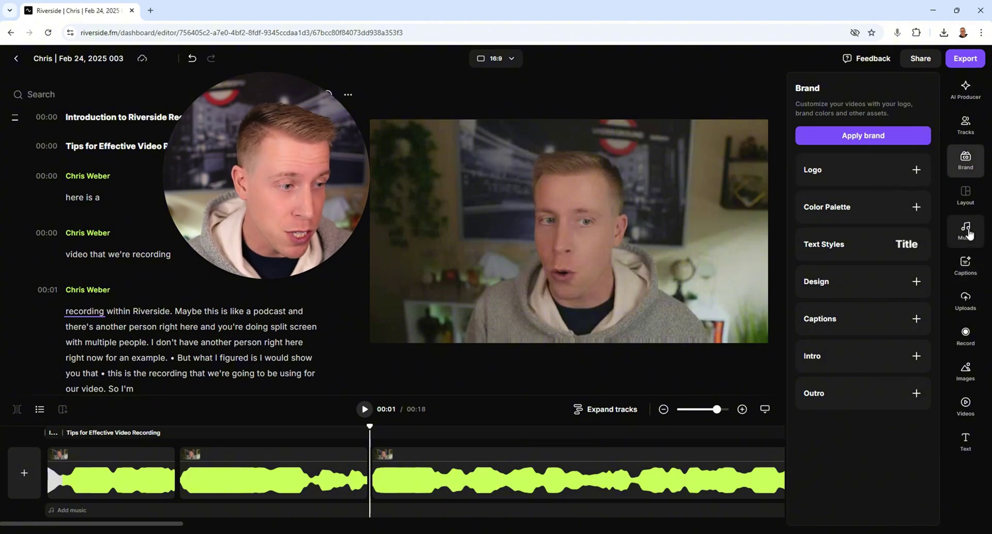
Overlay the stock woman-on-grass laptop photo, shrunk into the video's upper-left area
{"action": "left_click", "coordinate": [975, 383]}
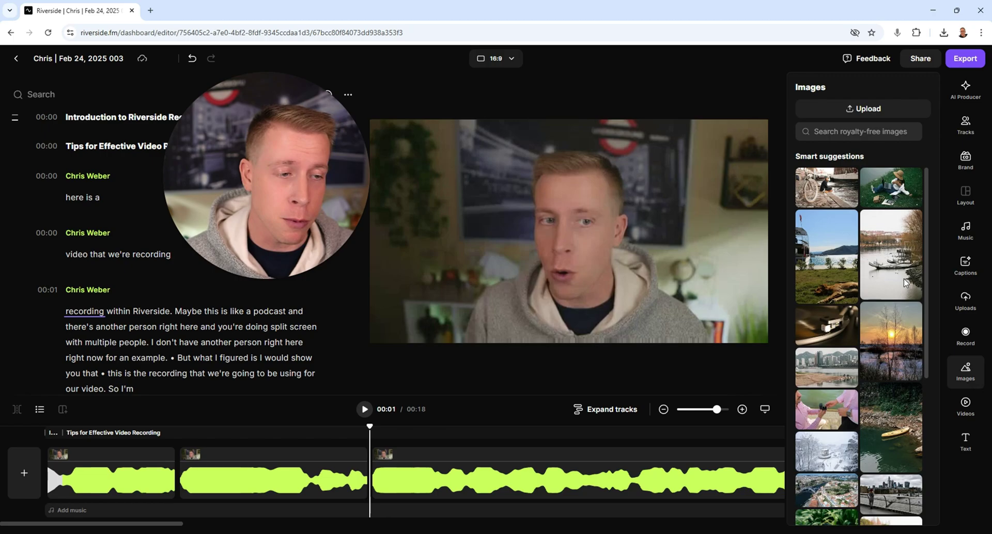
{"action": "left_click", "coordinate": [885, 187]}
{"action": "left_click_drag", "start_coordinate": [671, 268], "coordinate": [630, 221]}
{"action": "left_click_drag", "start_coordinate": [669, 105], "coordinate": [602, 133]}
{"action": "left_click_drag", "start_coordinate": [514, 242], "coordinate": [523, 202]}
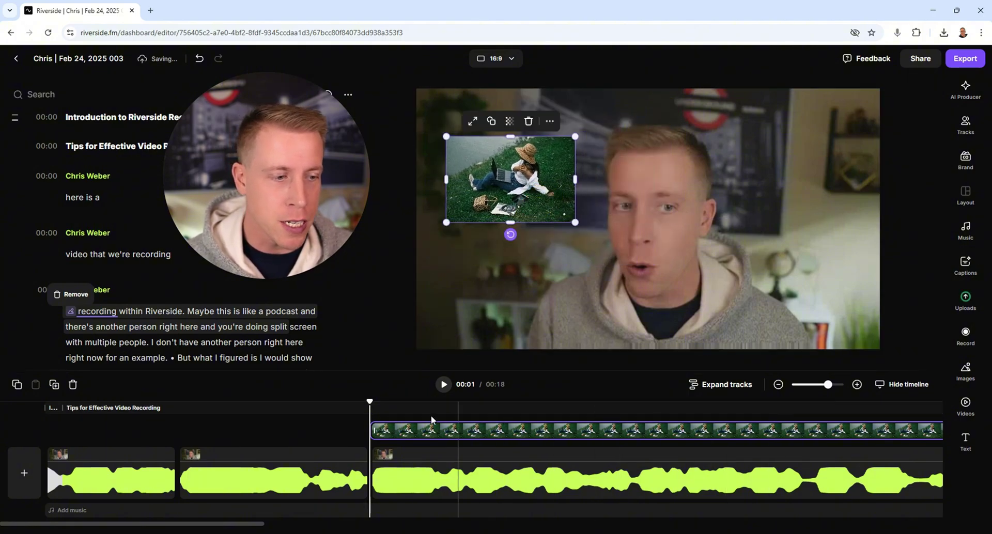
{"action": "left_click_drag", "start_coordinate": [368, 401], "coordinate": [469, 401]}
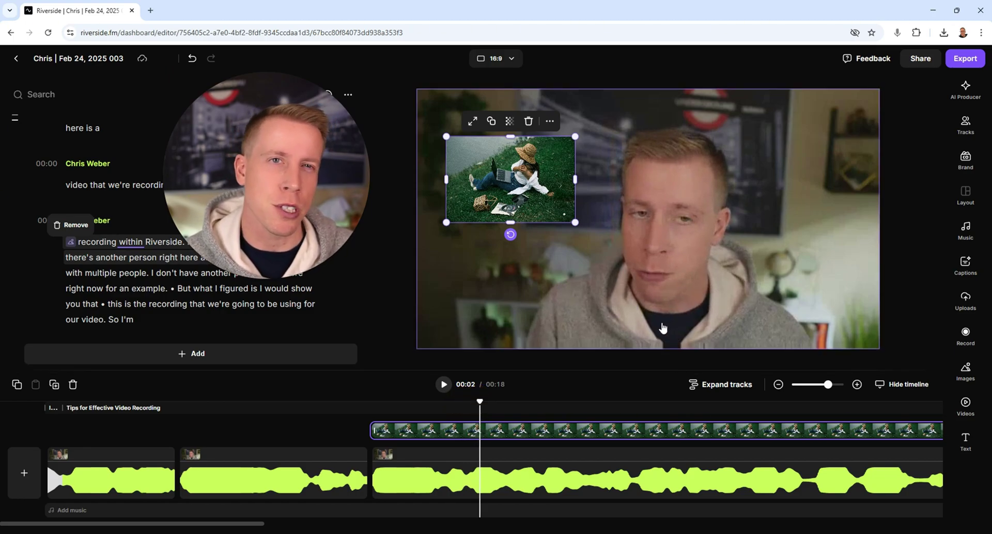
Add the 00:10 laptop-typing-hands stock clip, shrunk into the video's upper right
{"action": "left_click", "coordinate": [966, 409]}
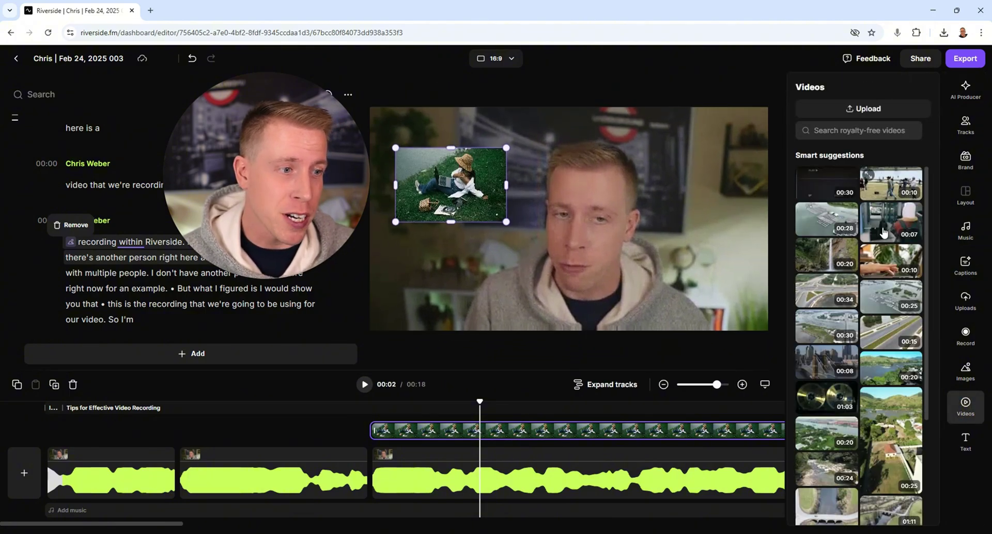
{"action": "left_click", "coordinate": [885, 262]}
{"action": "left_click_drag", "start_coordinate": [547, 151], "coordinate": [533, 146]}
{"action": "left_click", "coordinate": [583, 176]}
{"action": "left_click_drag", "start_coordinate": [583, 173], "coordinate": [722, 184]}
{"action": "left_click_drag", "start_coordinate": [773, 226], "coordinate": [775, 182]}
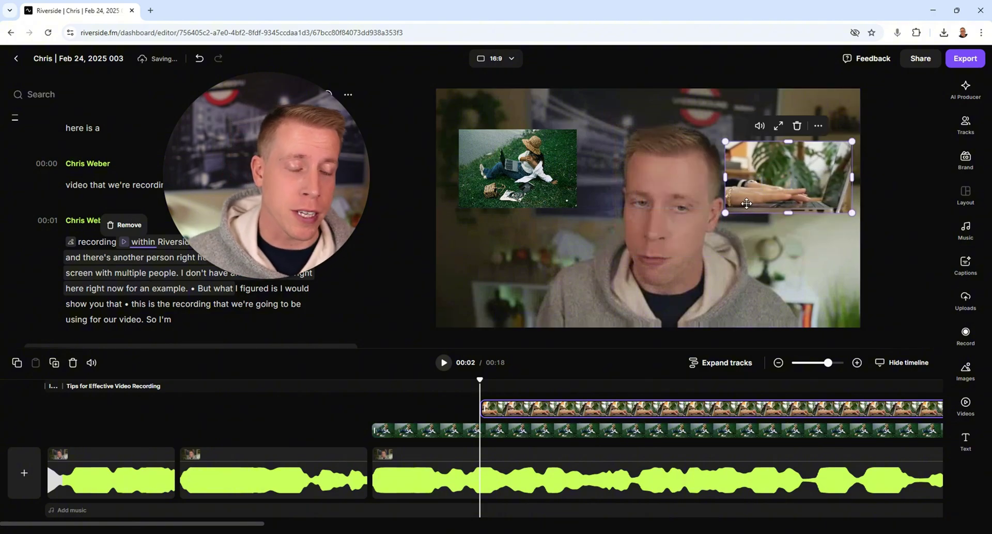